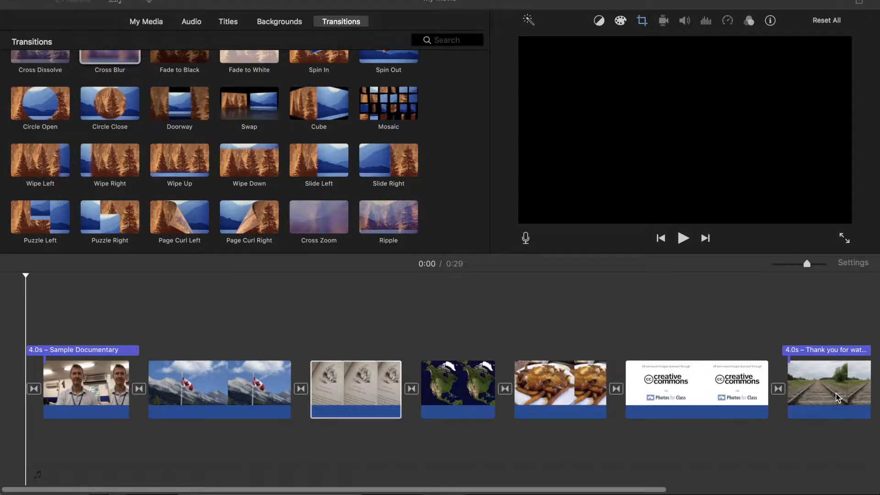
left_click(107, 323)
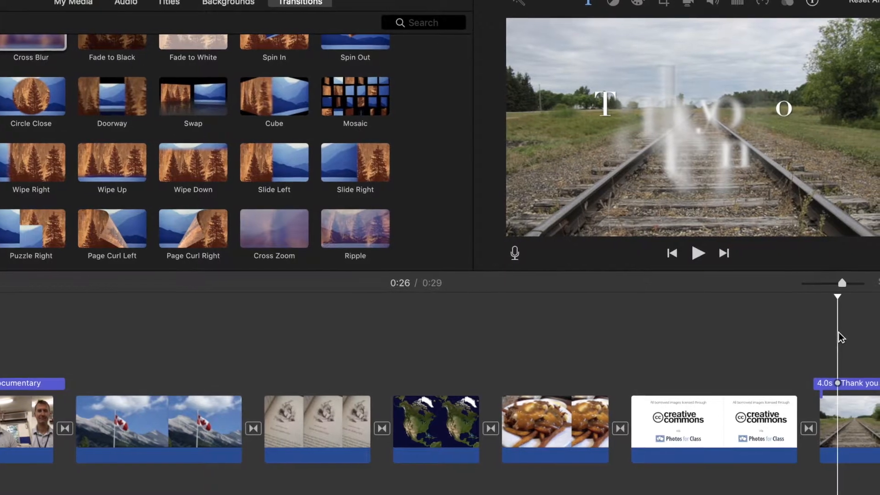
left_click(85, 360)
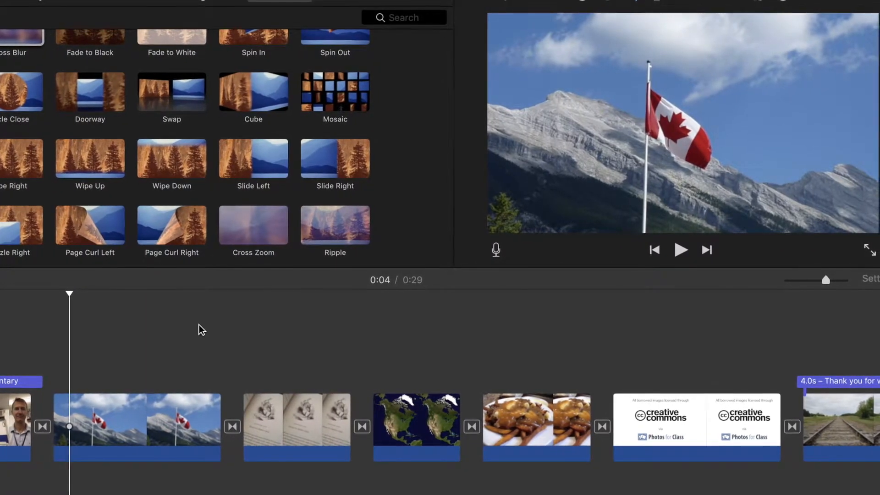
left_click(202, 330)
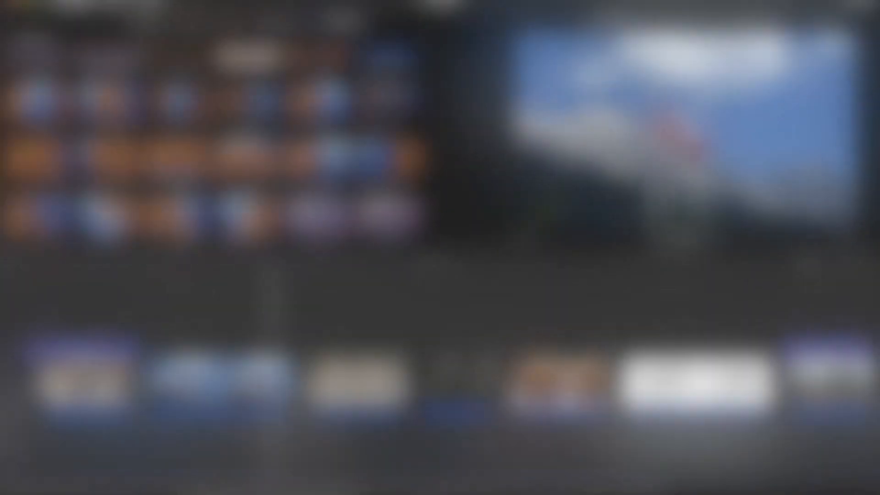
Switch to Finder and add Narration.mp3 from the Dropbox folder to the movie timeline beneath the photo clips.
key("super+Tab")
key("super+Tab")
key("super+Tab")
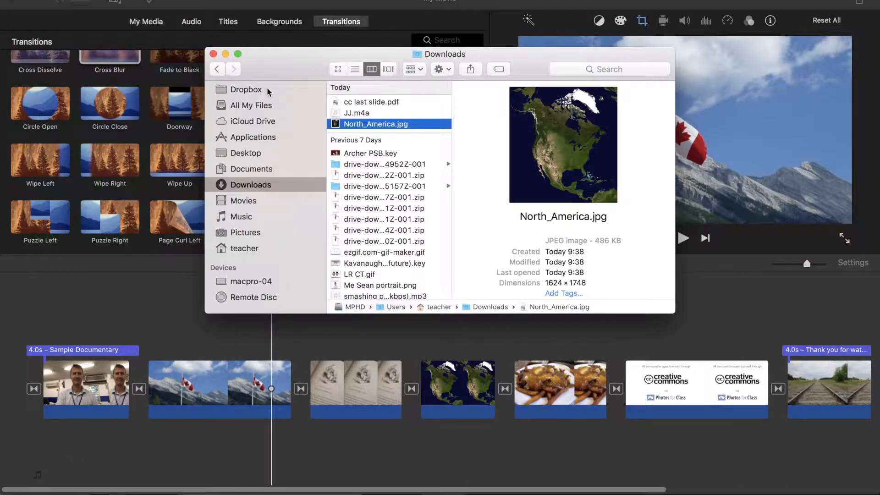
left_click(268, 90)
left_click_drag(536, 155, 108, 442)
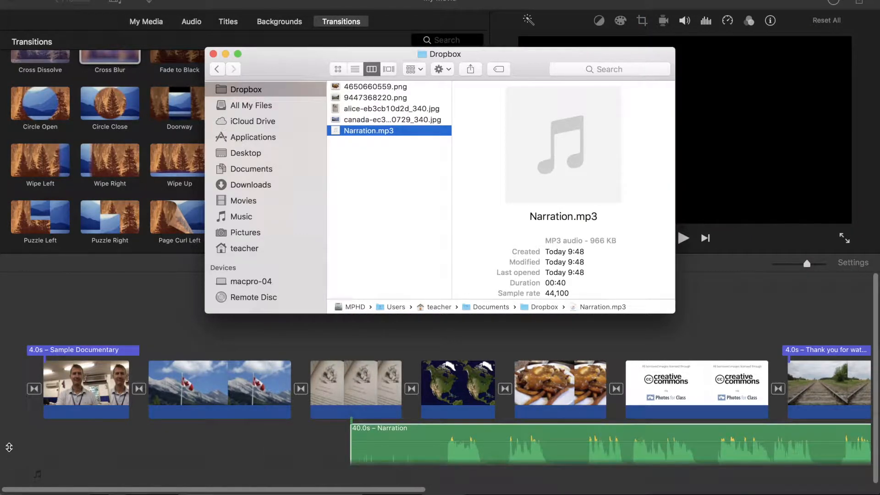
Move the narration to the start of the movie and trim its opening silence, leaving 36.7 s.
left_click(578, 439)
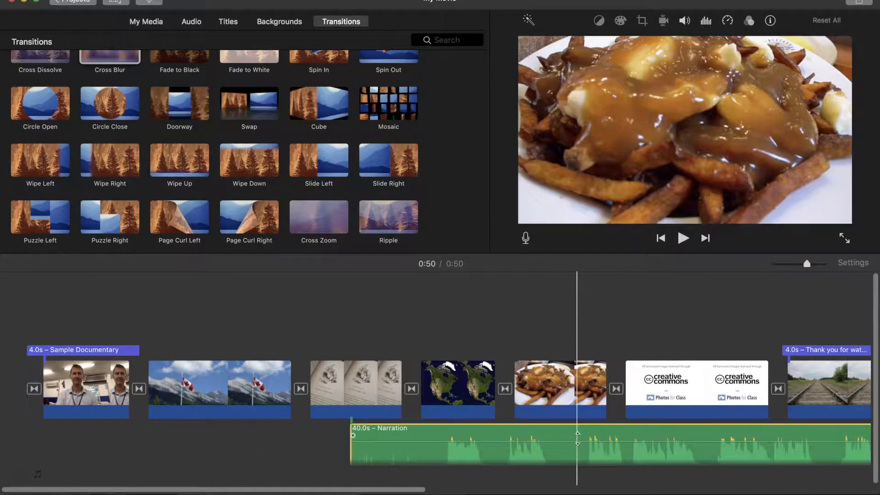
left_click_drag(516, 435, 216, 420)
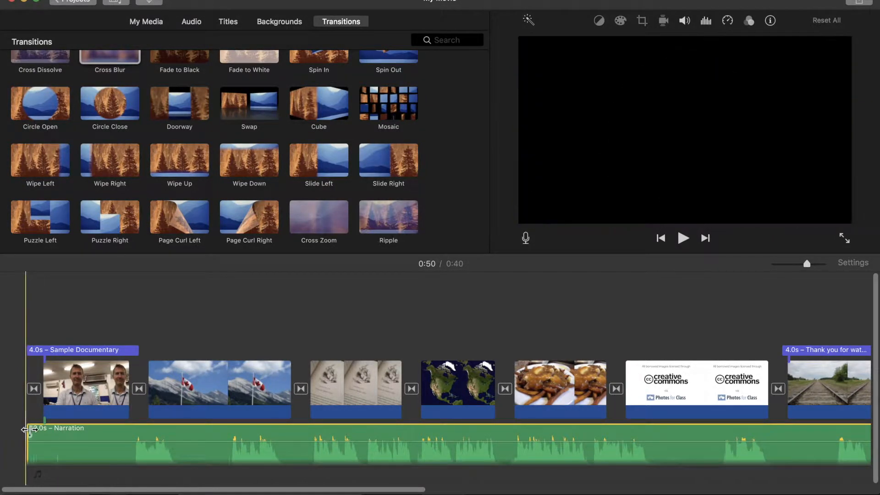
left_click_drag(36, 428, 72, 430)
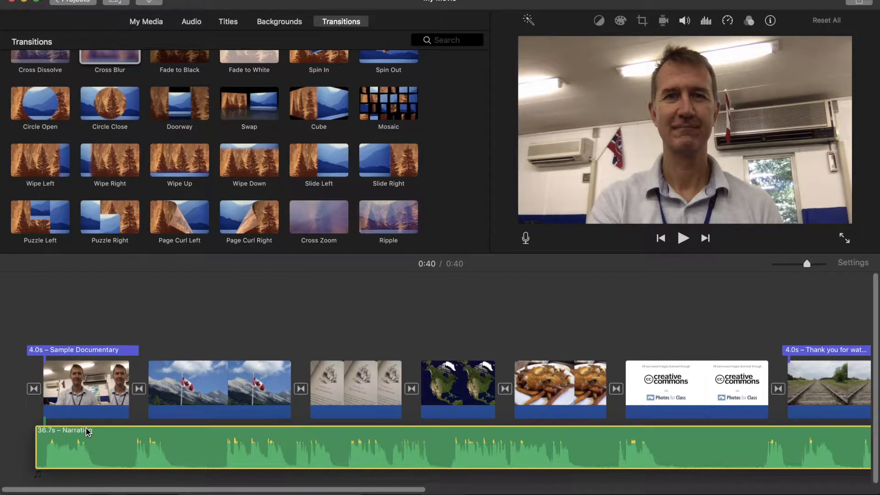
left_click_drag(87, 431, 70, 427)
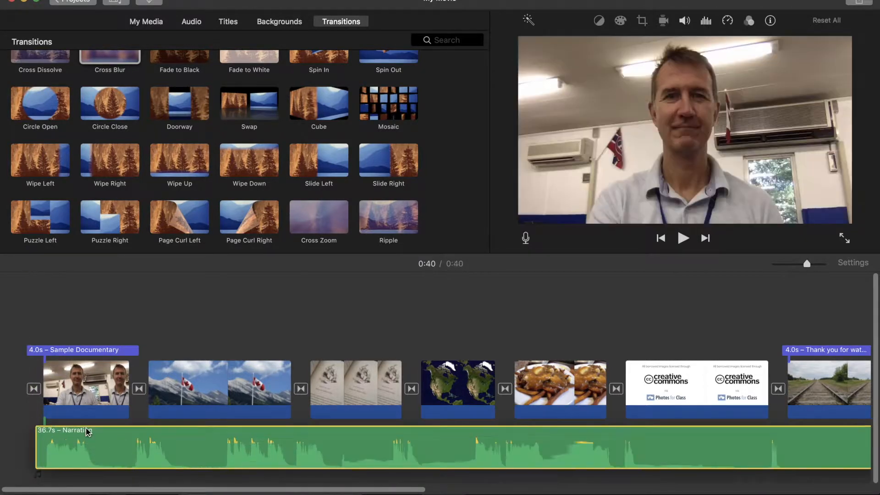
left_click_drag(86, 428, 71, 427)
Play the opening and shift the narration later so it begins with the portrait photo.
key("space")
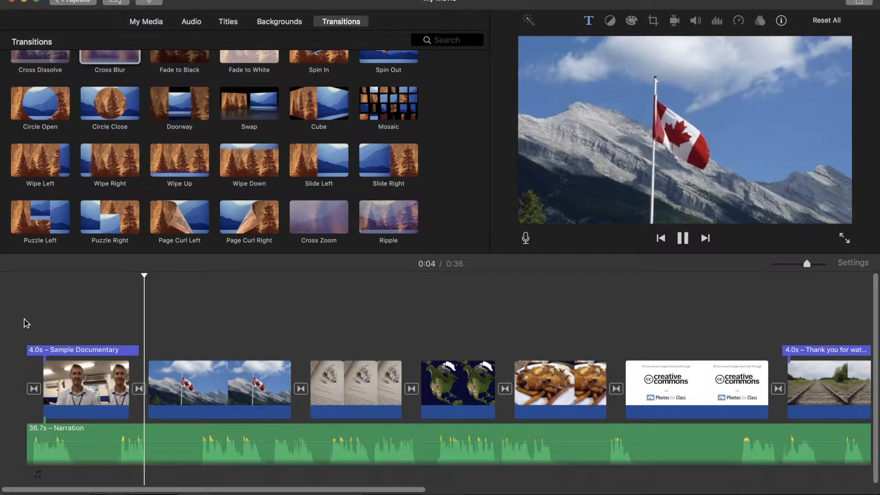
key("space")
left_click_drag(84, 431, 115, 427)
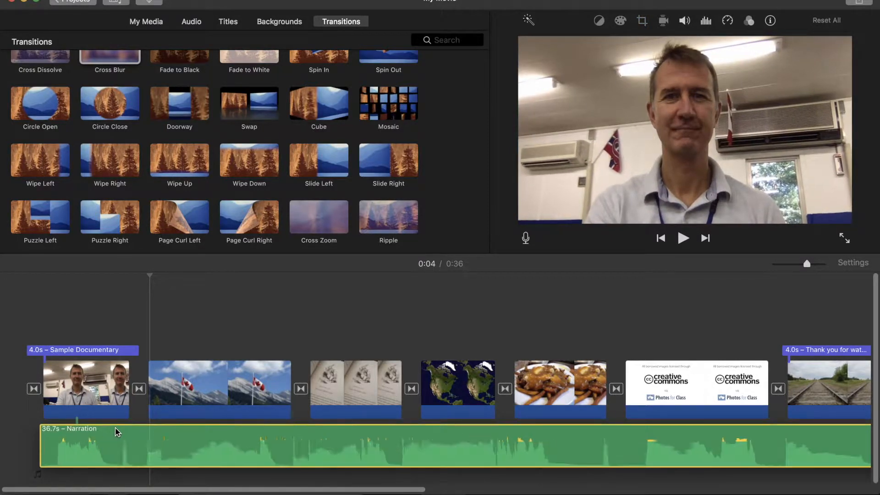
left_click(23, 310)
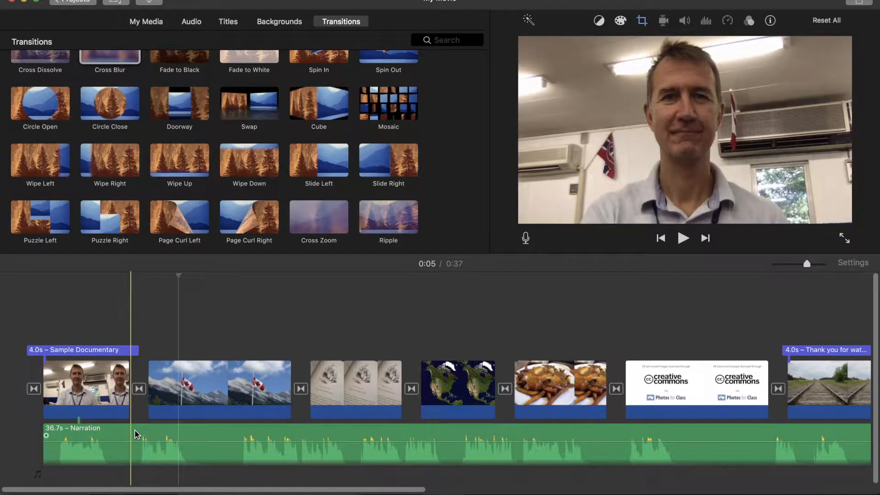
Split the narration at the end of the portrait photo into a 2.5 s piece and move the remainder toward the flag photo.
left_click(134, 432)
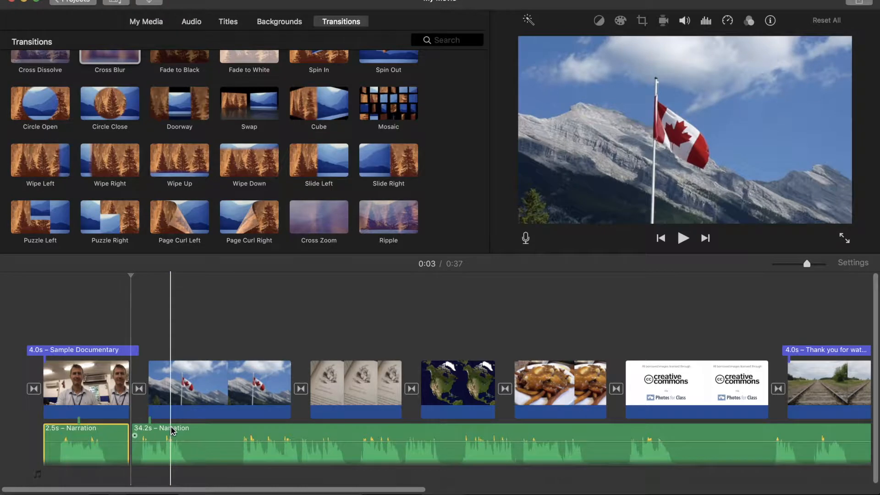
left_click_drag(172, 431, 179, 432)
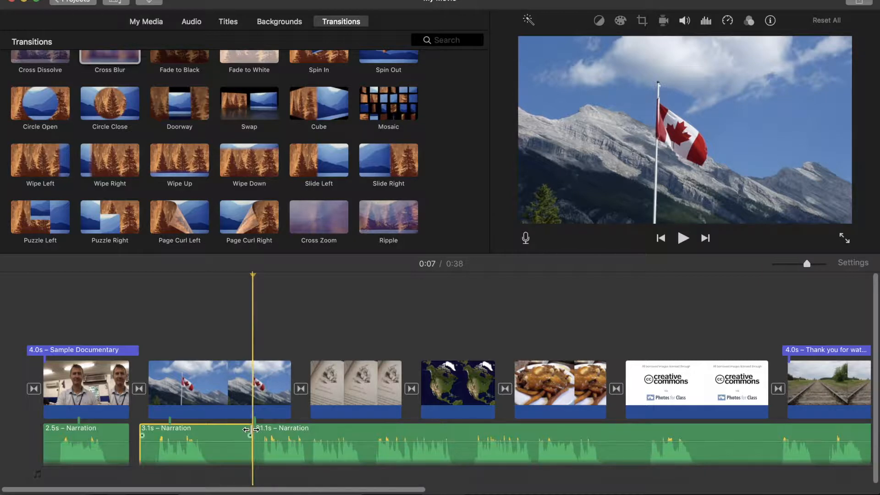
Trim the flag photo's narration to 2.3 s, separate it from the remaining narration, and shorten the flag photo to match.
left_click_drag(241, 430, 218, 432)
left_click_drag(277, 430, 348, 426)
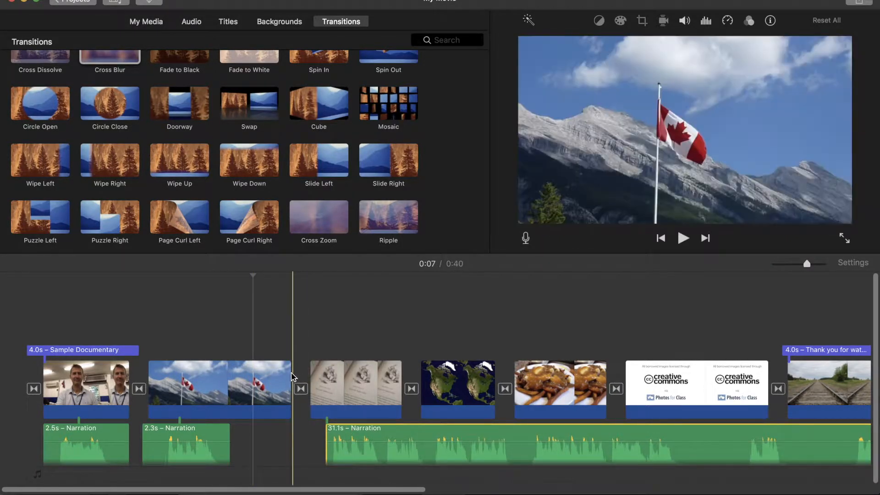
left_click_drag(289, 375, 234, 376)
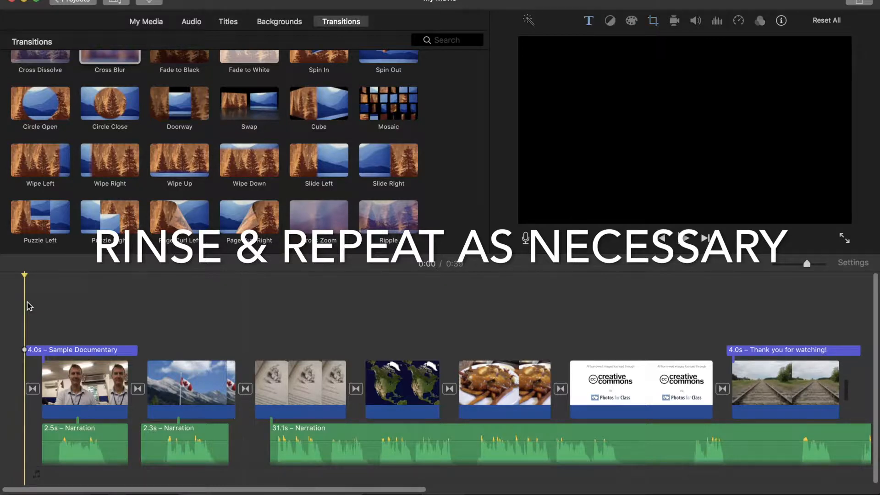
Split off a 3.7 s narration piece for the book photo, move it slightly earlier, and lengthen the photo to match.
key("space")
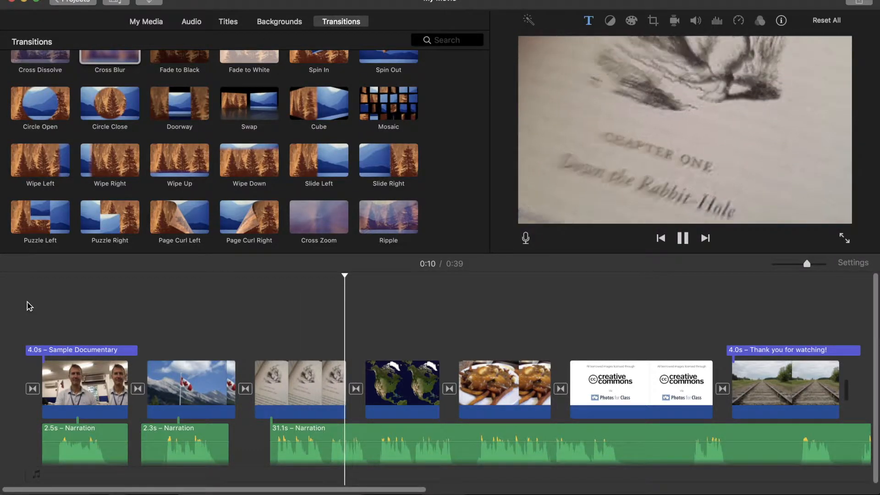
key("space")
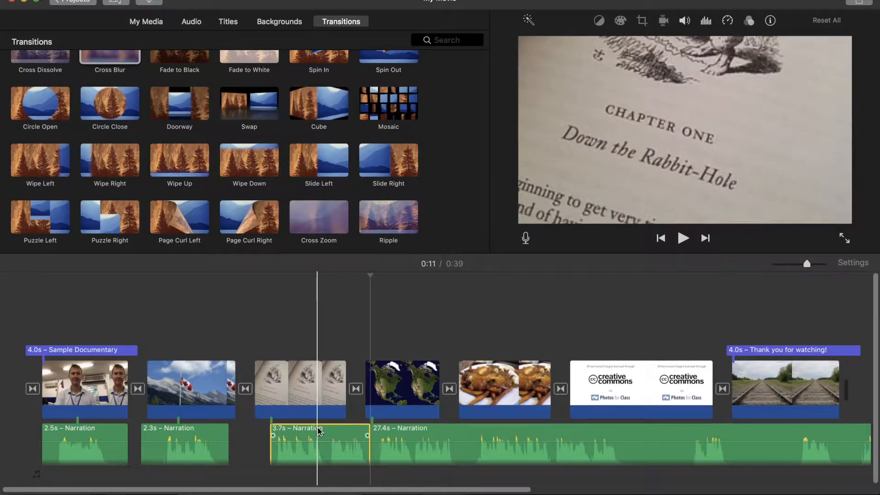
left_click_drag(319, 431, 309, 431)
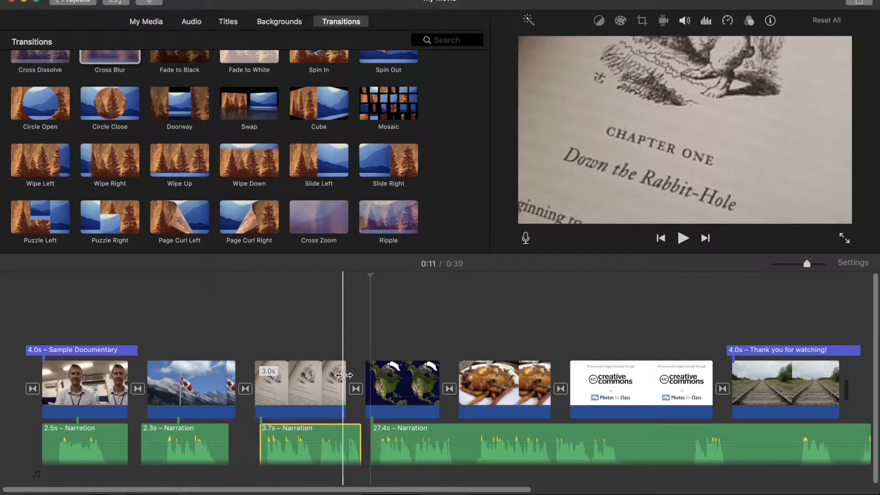
left_click_drag(352, 375, 375, 377)
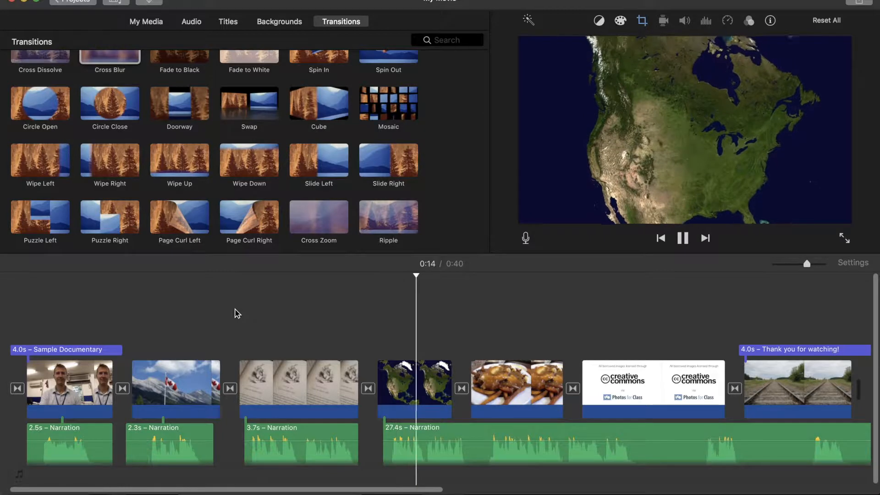
Lengthen the North America map clip to cover its narration and resume playback.
key("space")
left_click_drag(444, 368, 472, 369)
key("space")
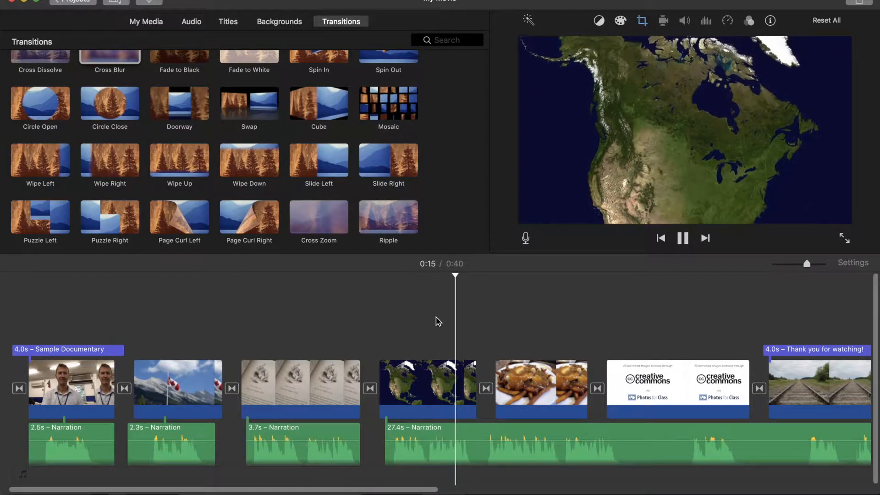
Play through the poutine section and lengthen the poutine photo to 4.1 s.
scroll(438, 321, "right", 2)
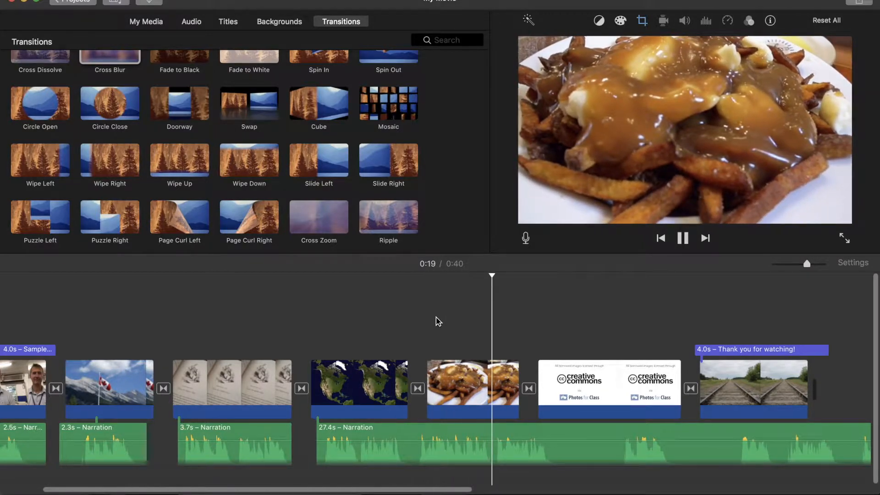
scroll(438, 322, "right", 1)
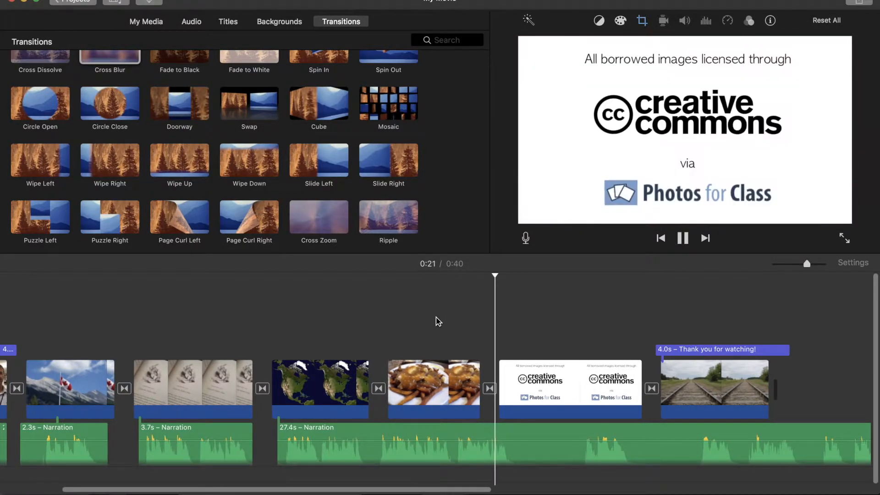
key("space")
left_click_drag(478, 375, 515, 376)
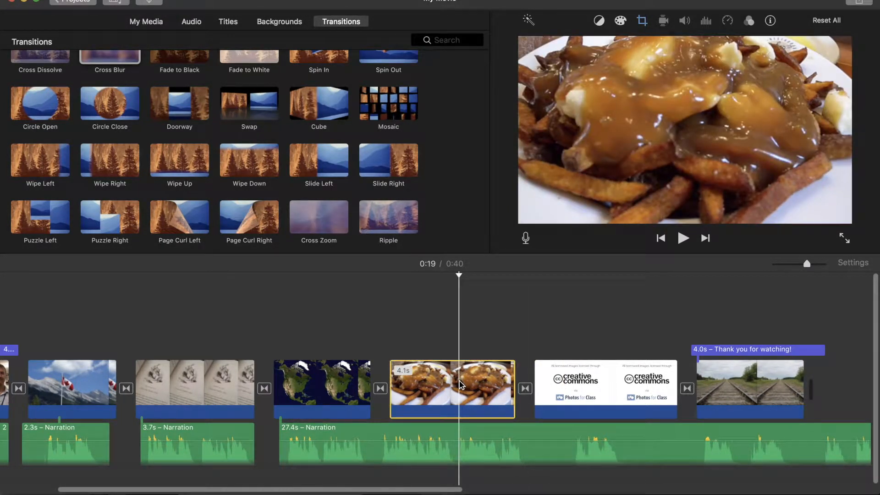
Move the poutine photo's Ken Burns start frame upward, then swap its start and end frames.
left_click(641, 21)
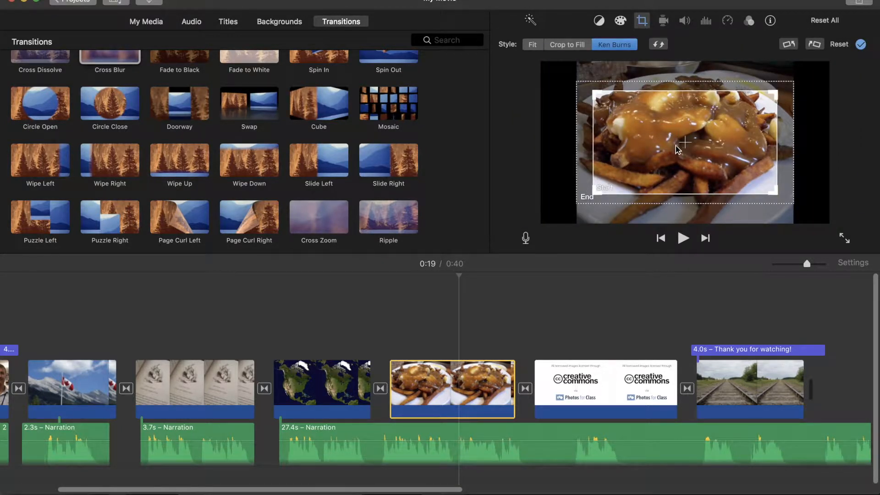
left_click_drag(690, 144, 690, 140)
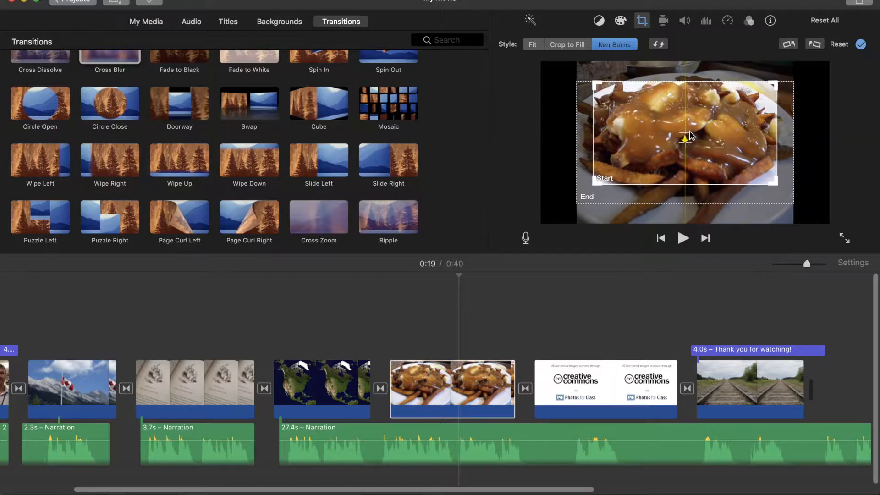
left_click(660, 45)
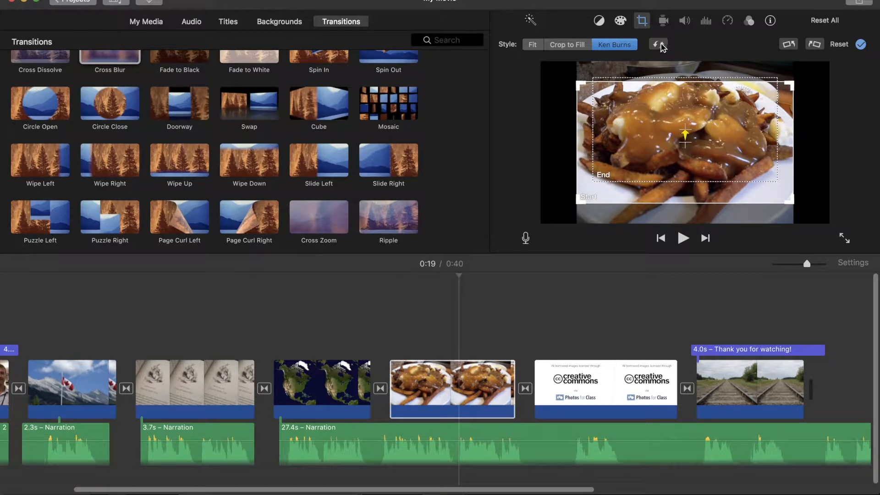
left_click(373, 314)
Play back the poutine section and extend the photo slightly to match the end of its narration.
key("space")
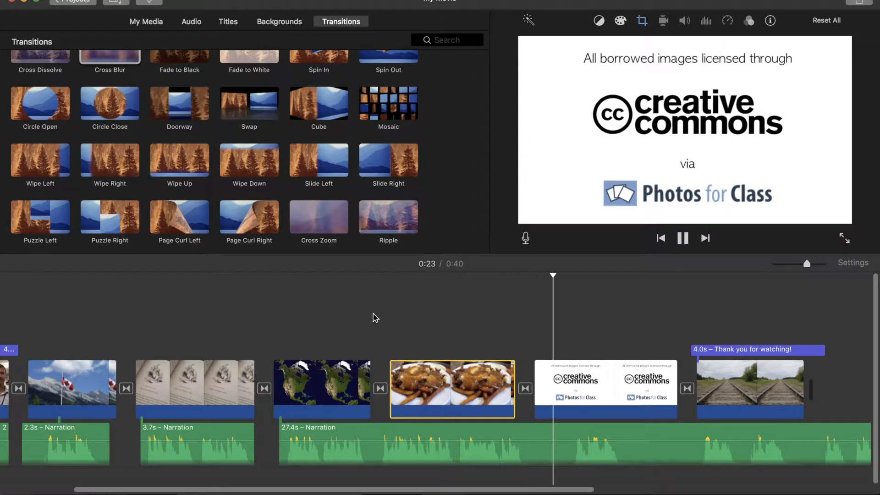
key("space")
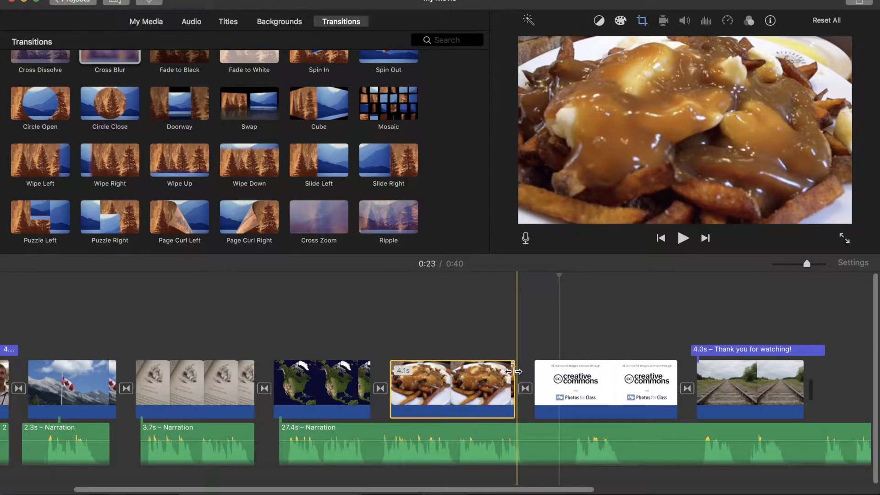
left_click_drag(514, 371, 528, 370)
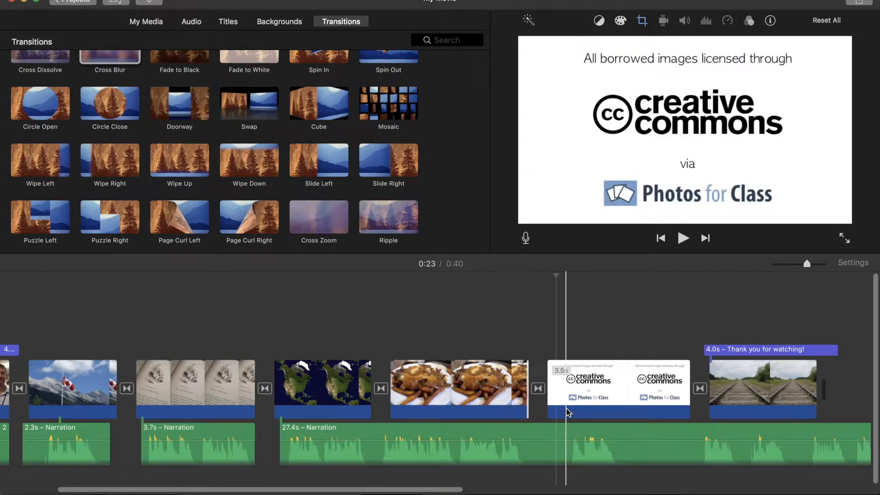
Split the narration at the end of the poutine photo, trim the last piece to 16.7 s, and align it under the Creative Commons slide.
left_click(531, 425)
key("super+b")
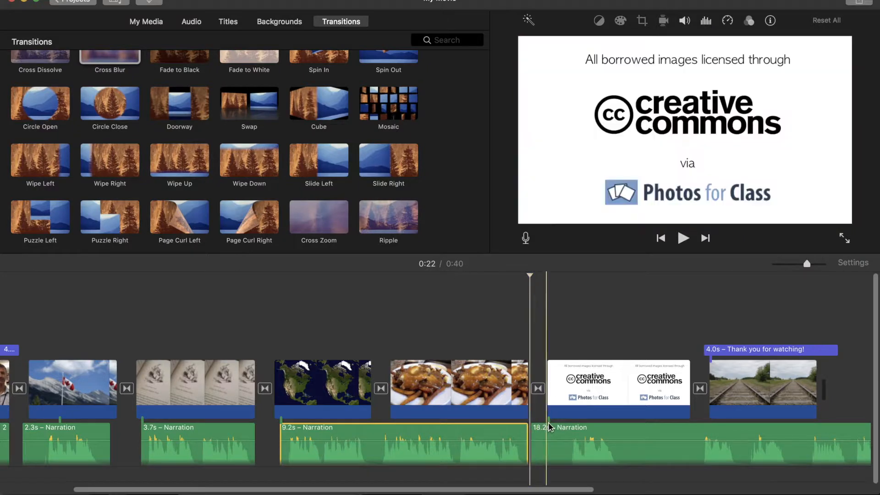
left_click_drag(532, 428, 568, 430)
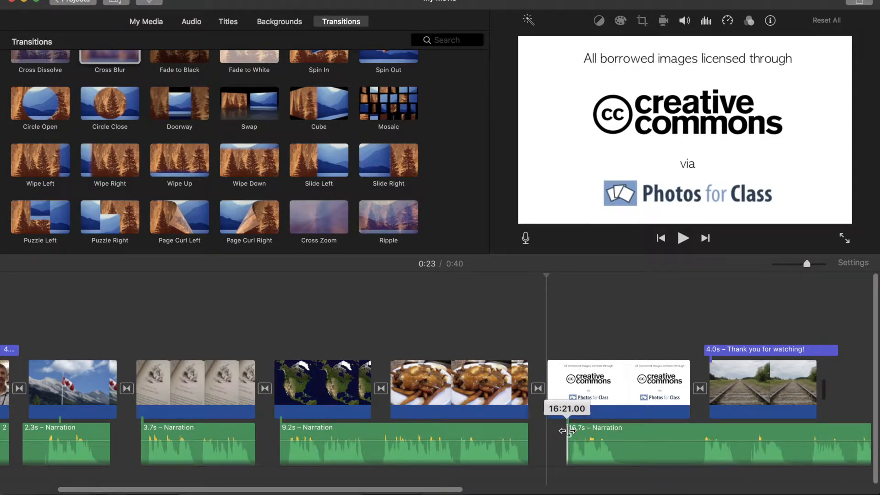
left_click_drag(610, 433, 599, 433)
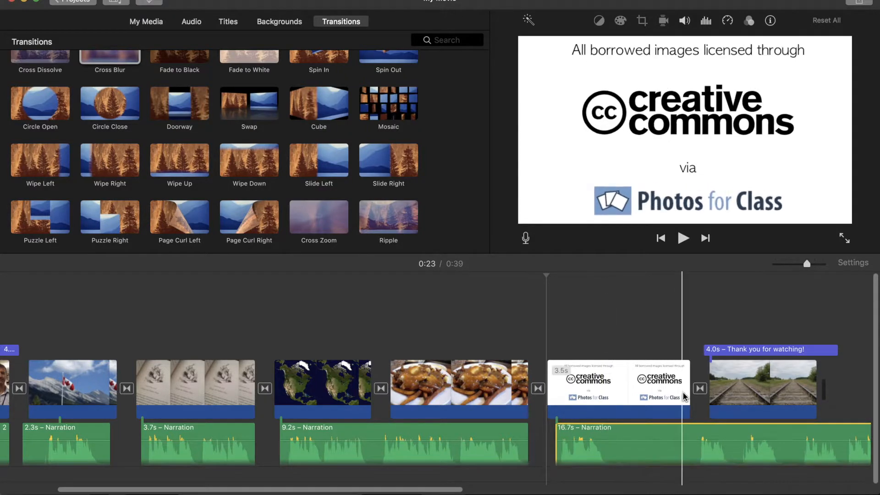
Shorten the Creative Commons slide to about half its length to fit its narration, and play it back.
left_click_drag(687, 391, 613, 392)
key("space")
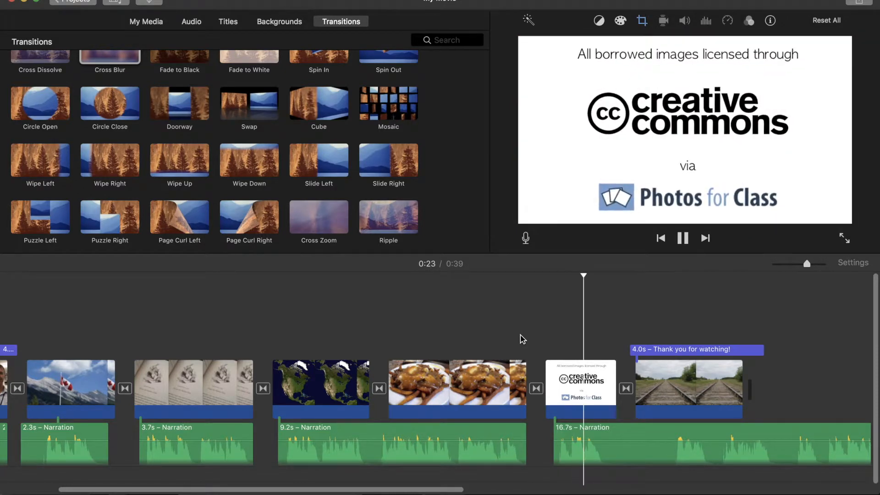
Split the last narration after its opening phrase, remove that opening piece from under the Creative Commons slide, and trim the remainder's end to 11.5 s.
left_click(609, 425)
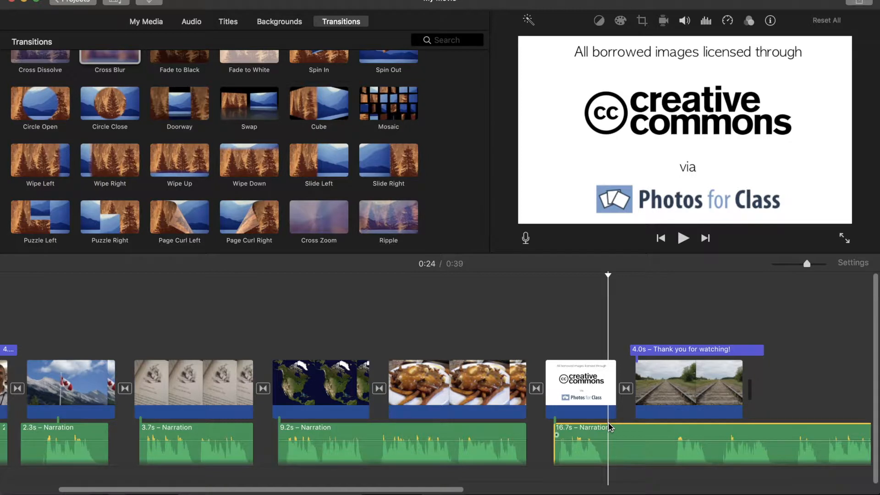
key("Delete")
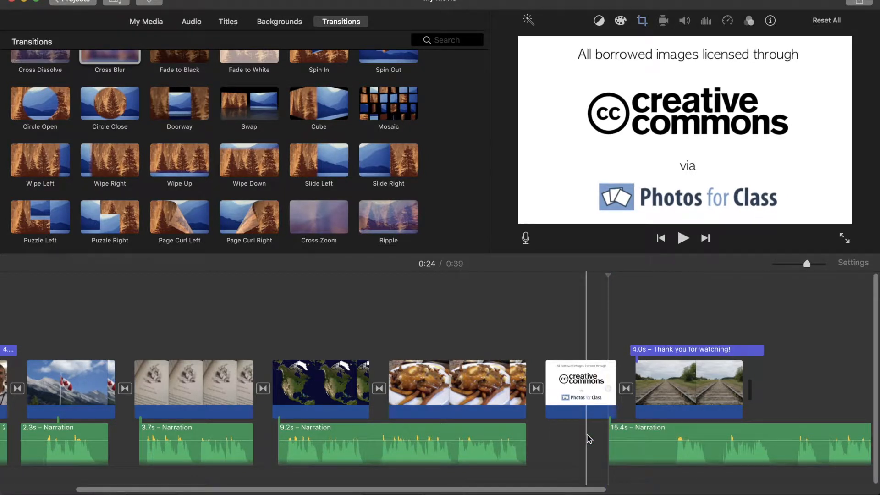
scroll(588, 436, "right", 5)
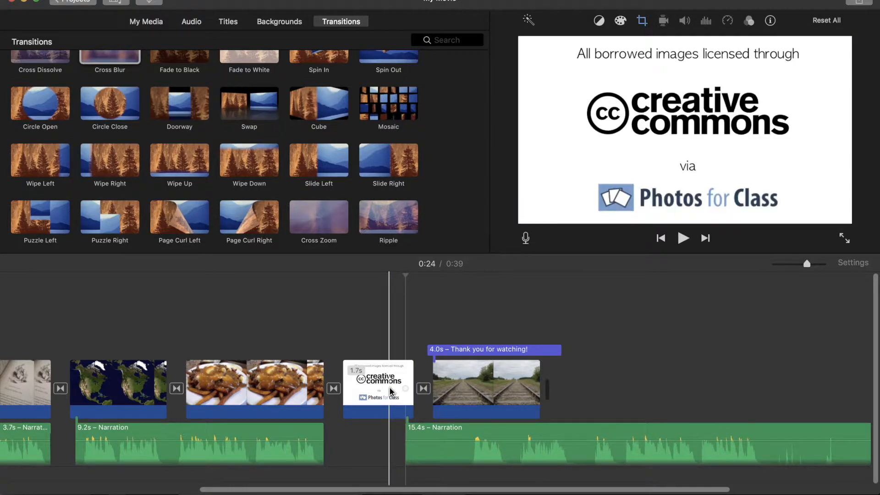
scroll(682, 411, "right", 6)
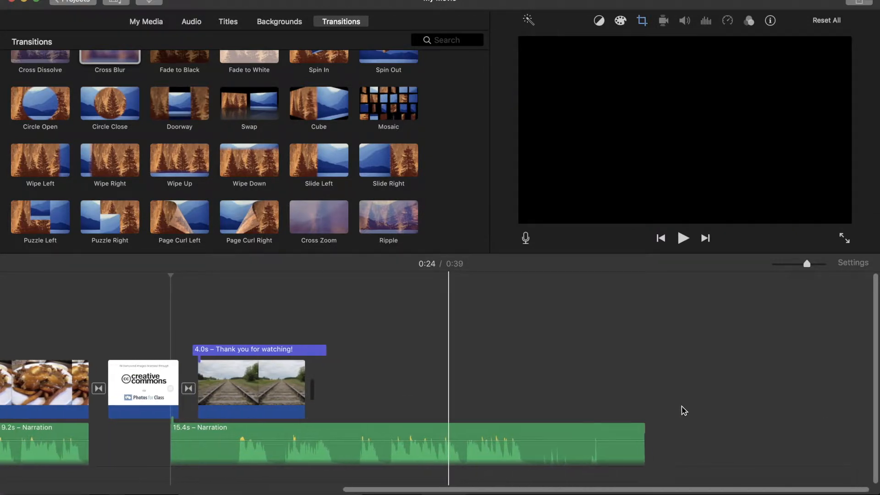
left_click_drag(646, 429, 532, 427)
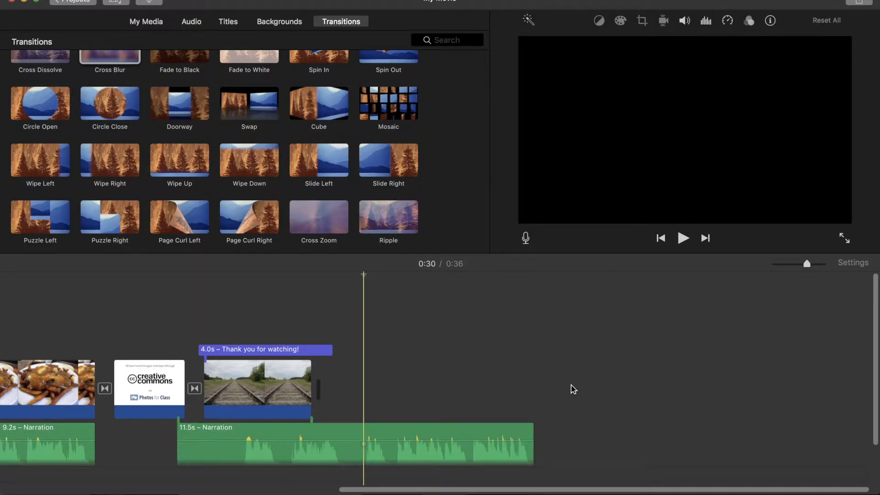
Trim the silent start of the 11.5 s narration to leave 9.2 s, align it under the Creative Commons slide, and play it back.
scroll(571, 385, "down", 2)
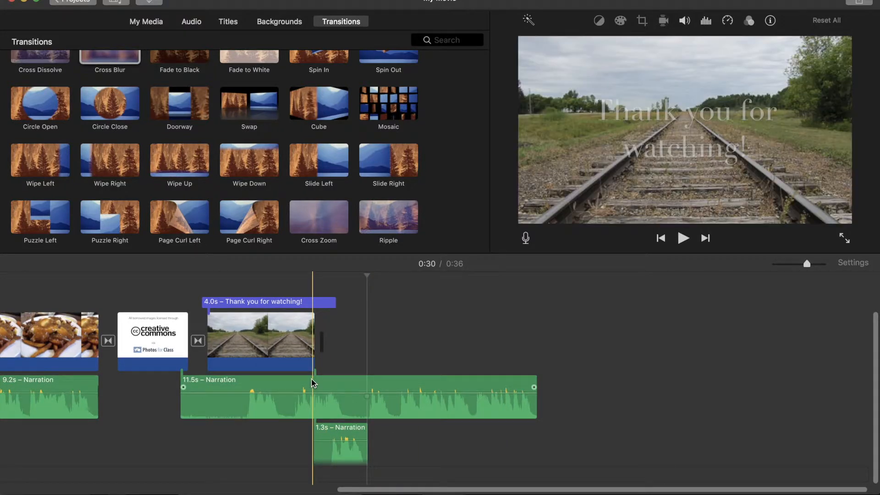
left_click_drag(182, 379, 241, 379)
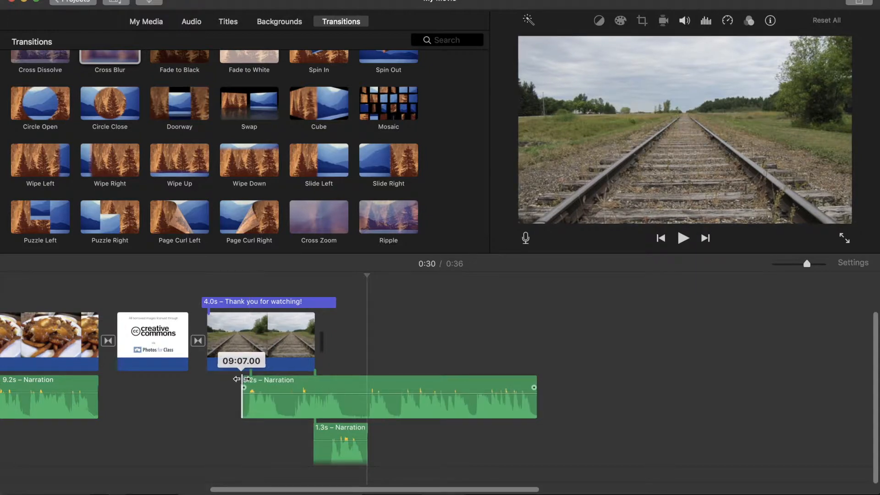
left_click_drag(307, 385, 179, 387)
left_click(85, 435)
key("space")
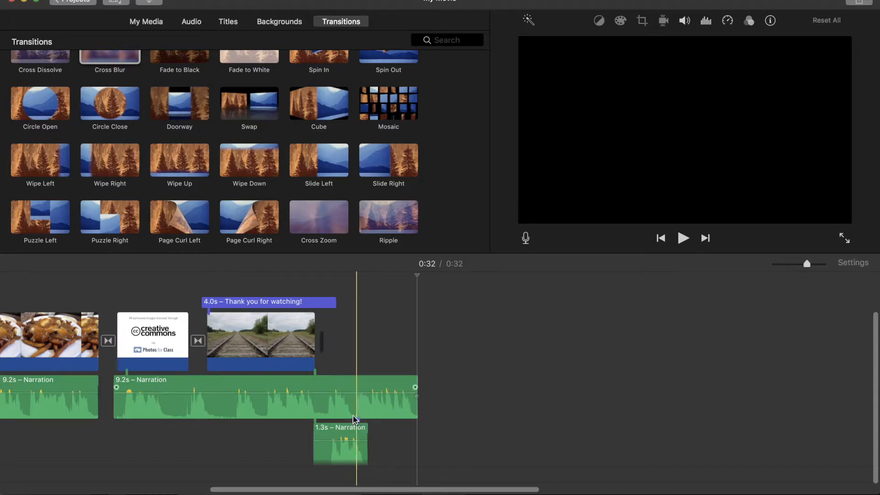
Extend the railway tracks photo to 9.8 s and move the 1.3 s narration beneath its far end, clear of the 9.2 s narration.
left_click(356, 368)
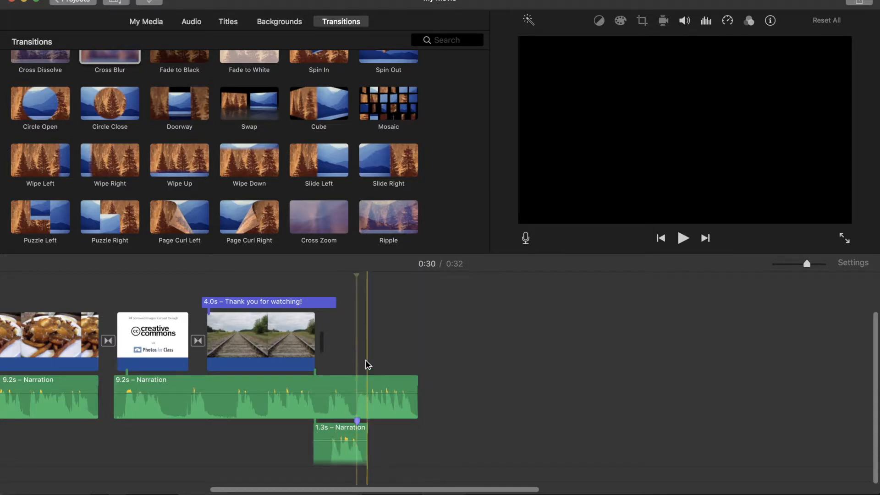
left_click(350, 432)
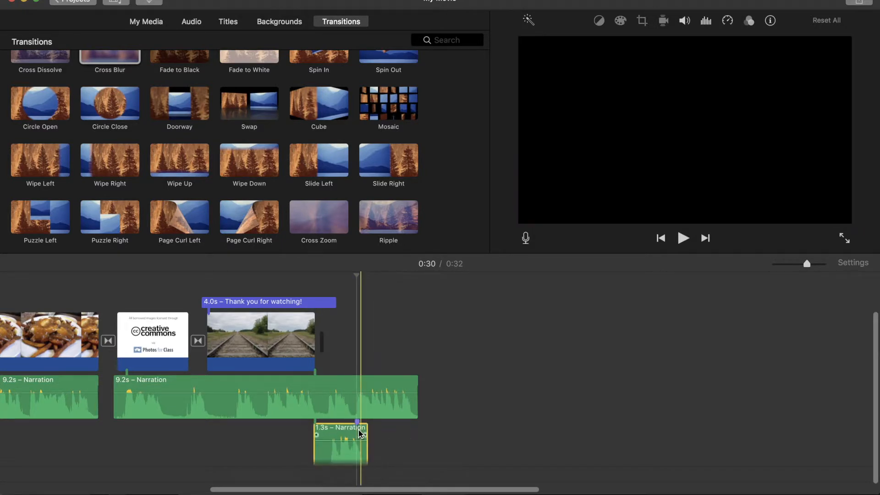
left_click_drag(311, 341, 516, 342)
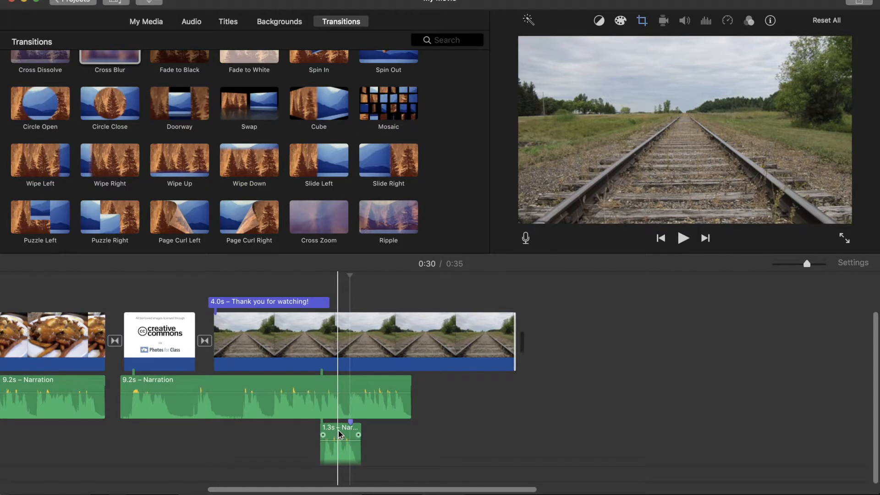
left_click_drag(337, 426, 463, 421)
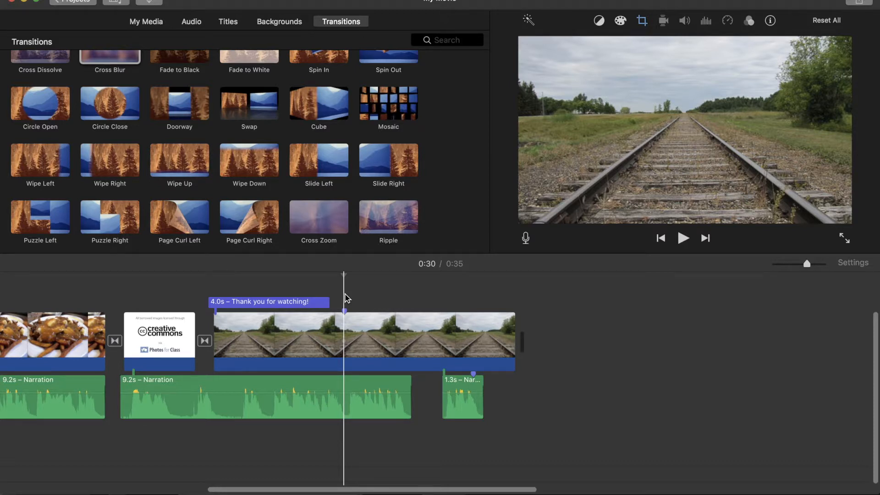
left_click(345, 379)
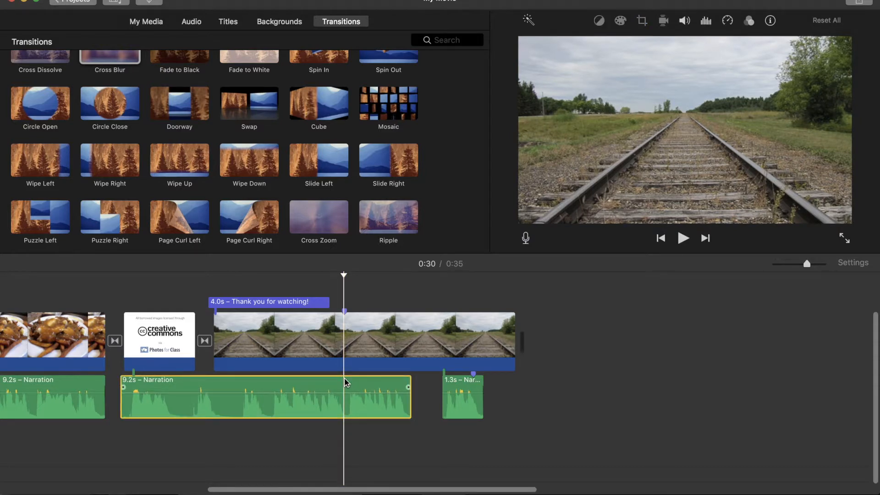
left_click_drag(195, 321, 351, 318)
key("super+z")
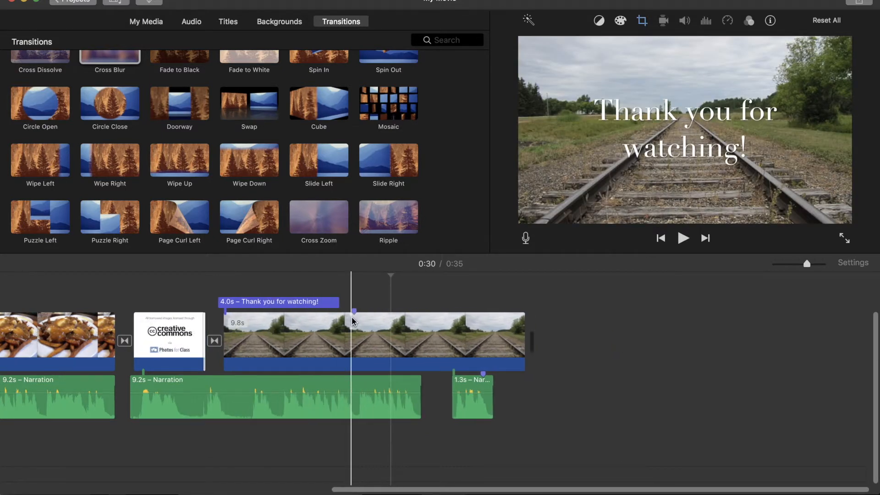
Split the last 9.2 s narration into 7.1 s and 2.2 s pieces, and extend the Creative Commons slide to cover the 7.1 s piece.
left_click(353, 378)
key("super+b")
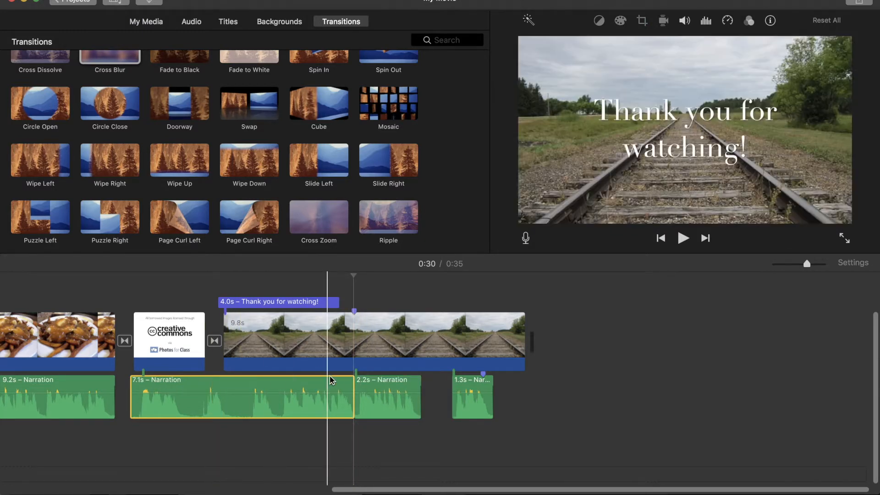
left_click_drag(203, 323, 443, 336)
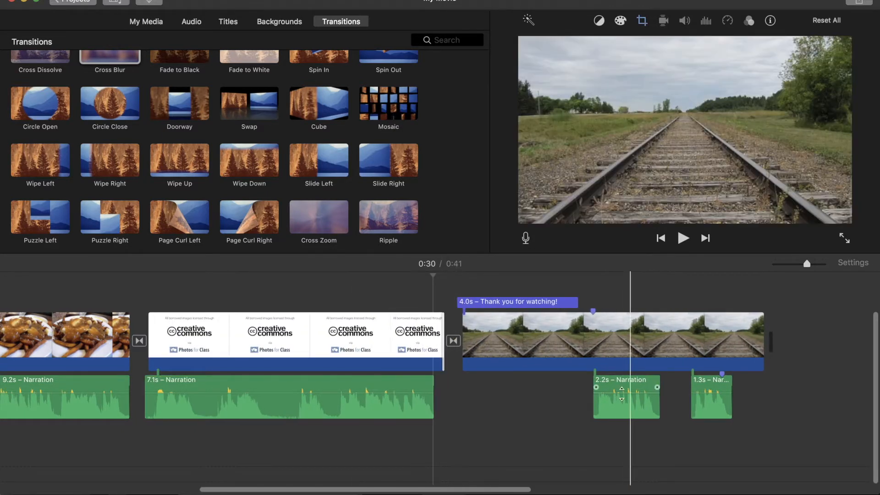
Play back the ending, move the 2.2 s narration directly after the 7.1 s piece, and extend the Creative Commons slide to cover both.
key("space")
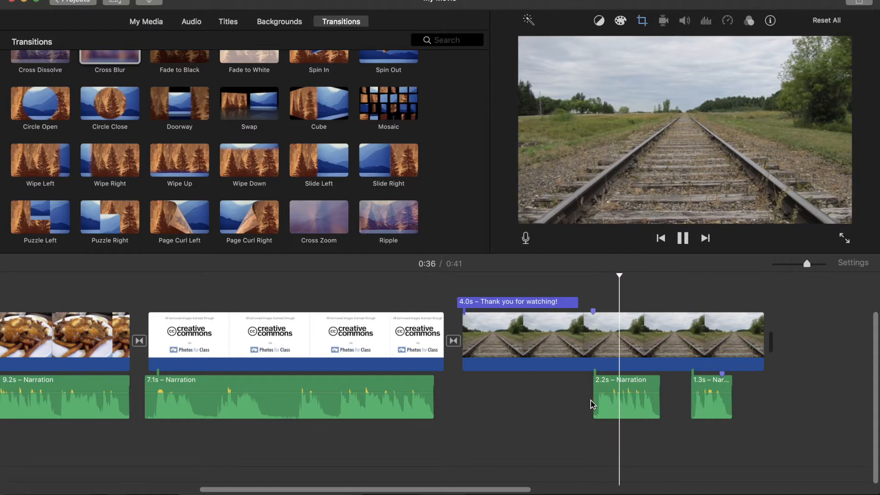
left_click(393, 286)
key("space")
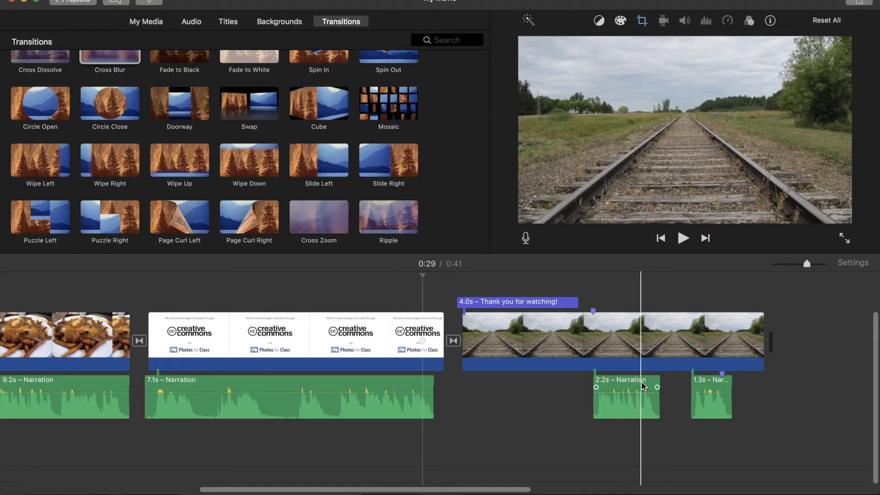
left_click_drag(640, 380, 475, 380)
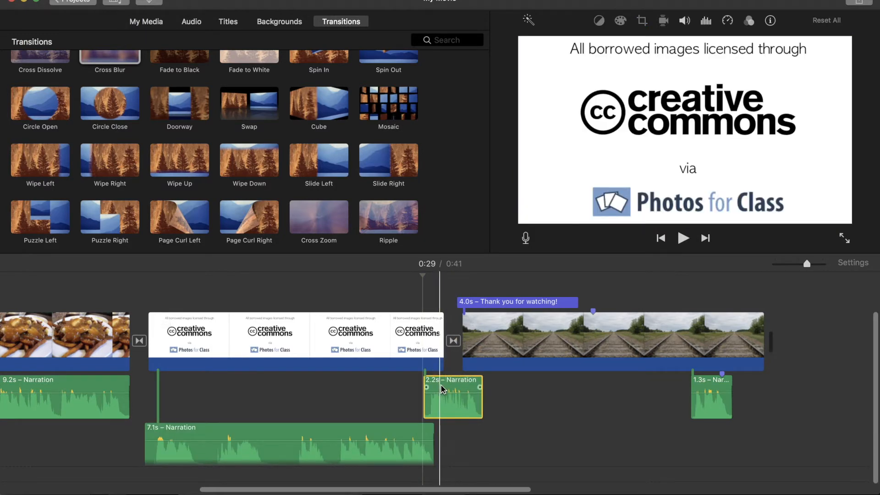
left_click_drag(449, 385, 460, 385)
left_click_drag(444, 319, 524, 321)
Move the 1.3 s narration under the start of the railway tracks photo and shorten that photo to 4.6 s.
left_click_drag(790, 386, 567, 389)
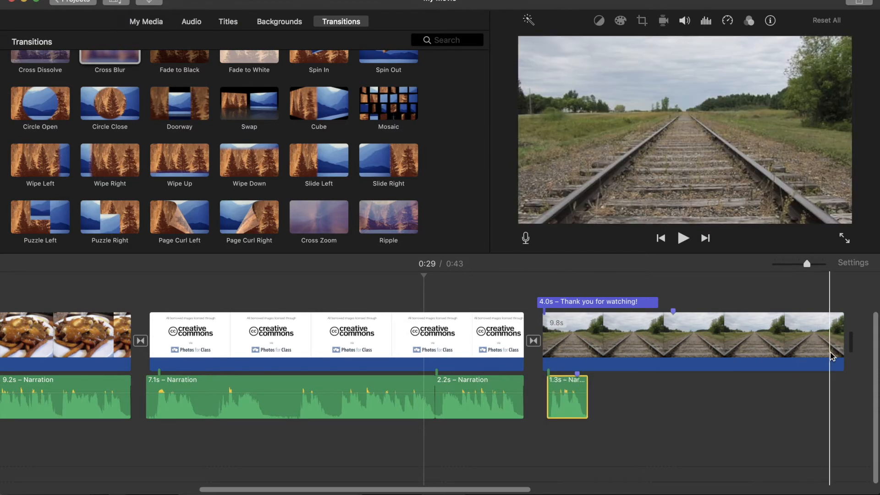
left_click_drag(842, 349, 681, 349)
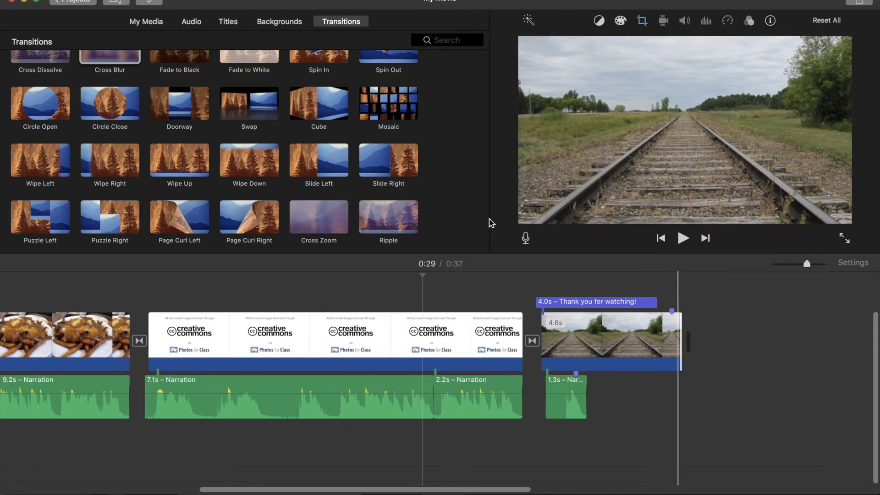
Add a Fade to Black transition at the end of the railway tracks photo and play back the ending.
left_click_drag(193, 70, 664, 348)
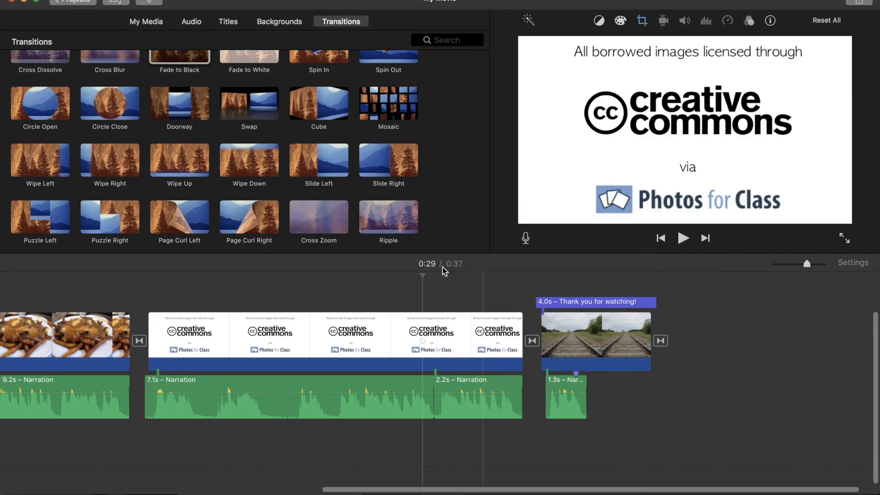
key("space")
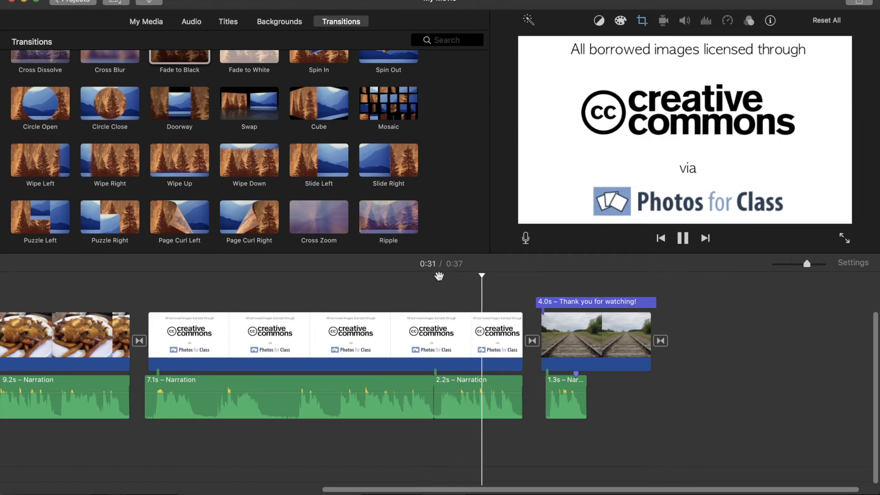